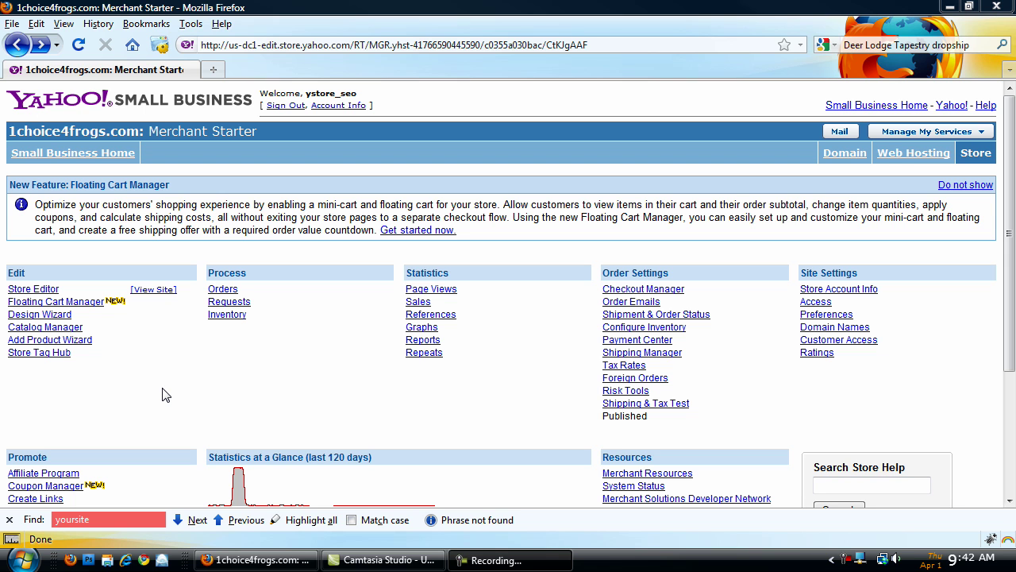
In the Floating Cart Manager, set Show Mini-Cart to Show.
click(78, 303)
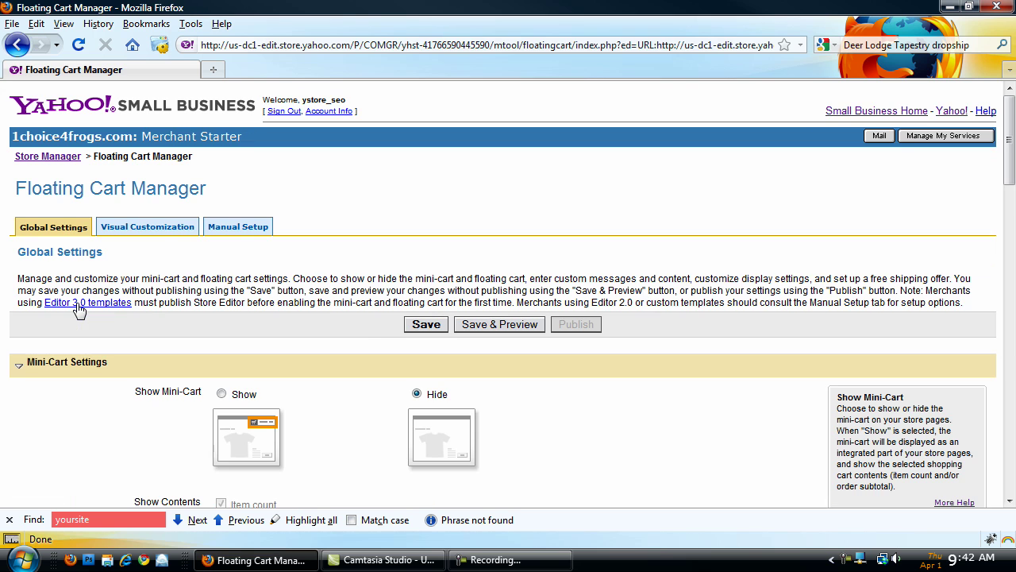
scroll(362, 317, down, 5)
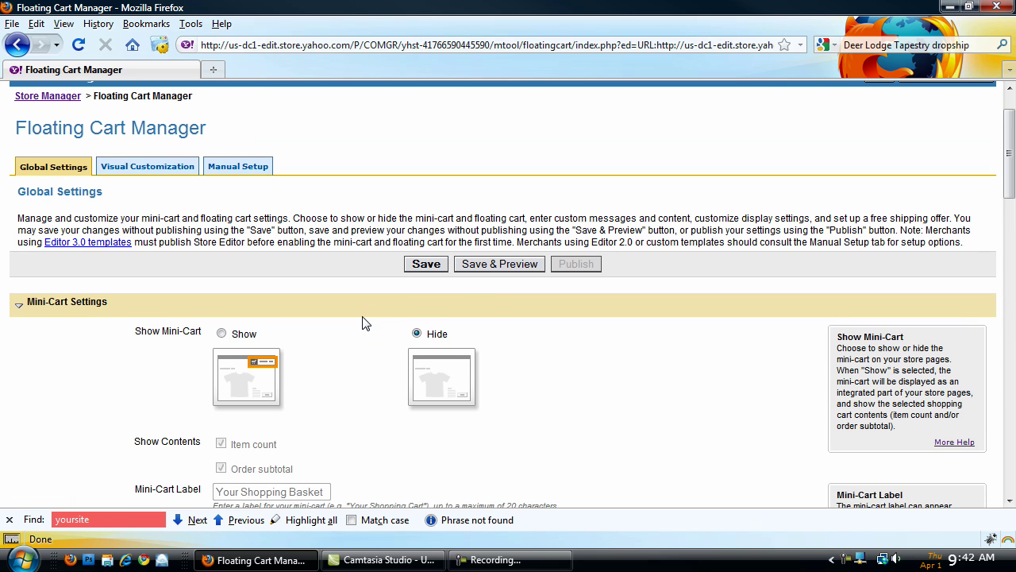
scroll(362, 321, down, 2)
scroll(362, 321, up, 1)
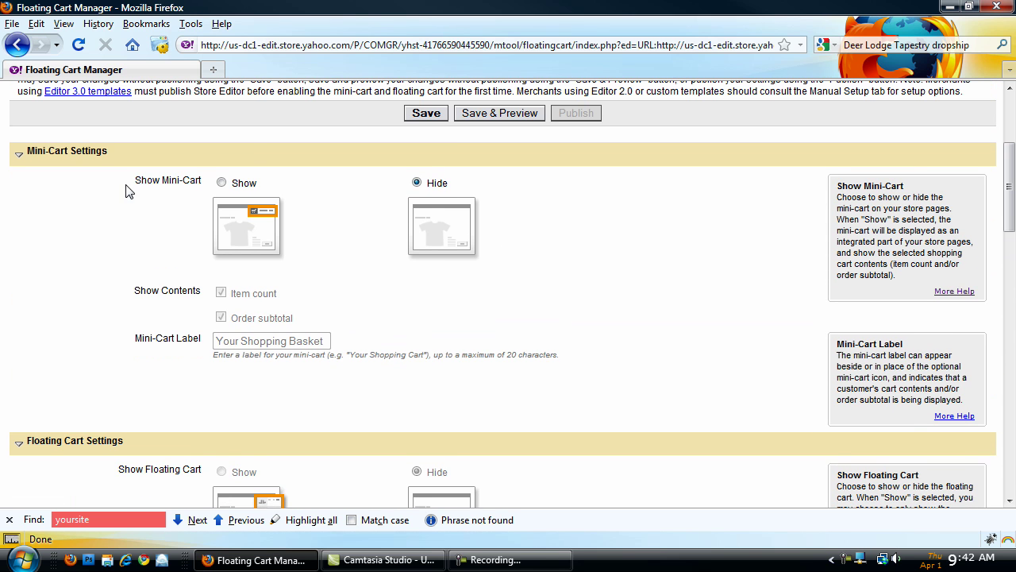
click(221, 182)
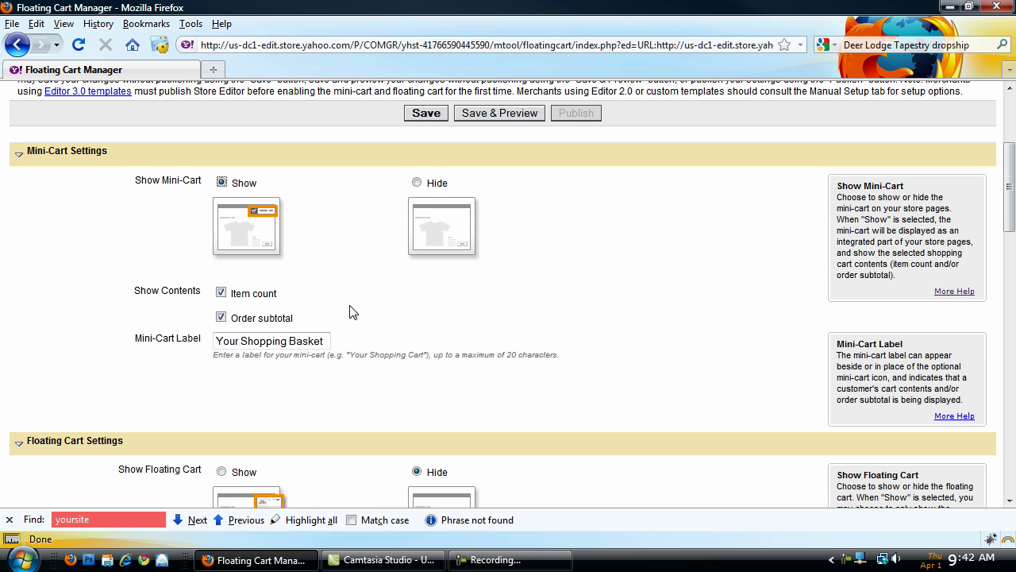
scroll(359, 306, down, 1)
scroll(358, 306, up, 1)
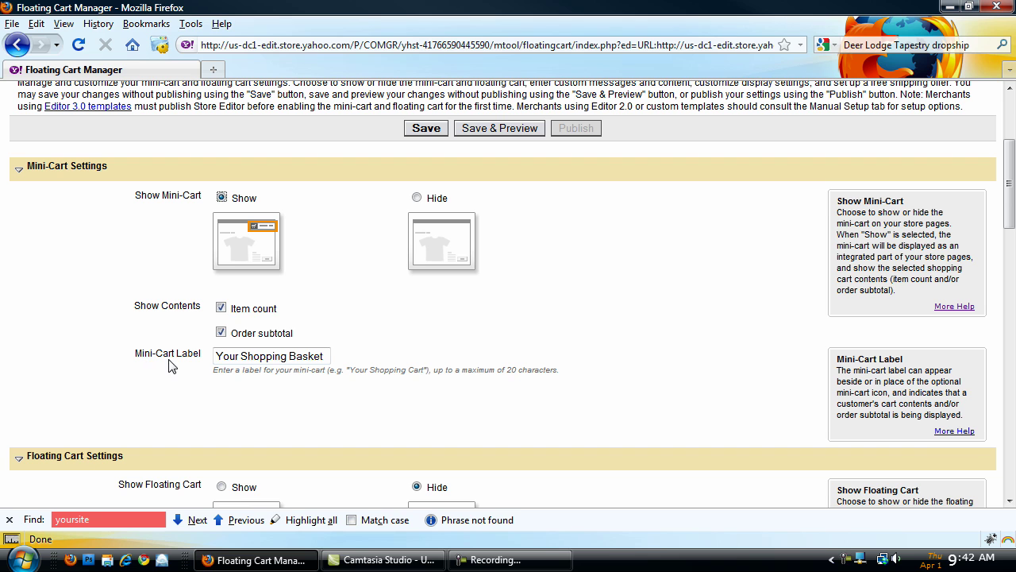
Change 'Basket' to 'Cart' so the mini-cart label reads 'Your Shopping Cart'.
click(322, 358)
double_click(299, 357)
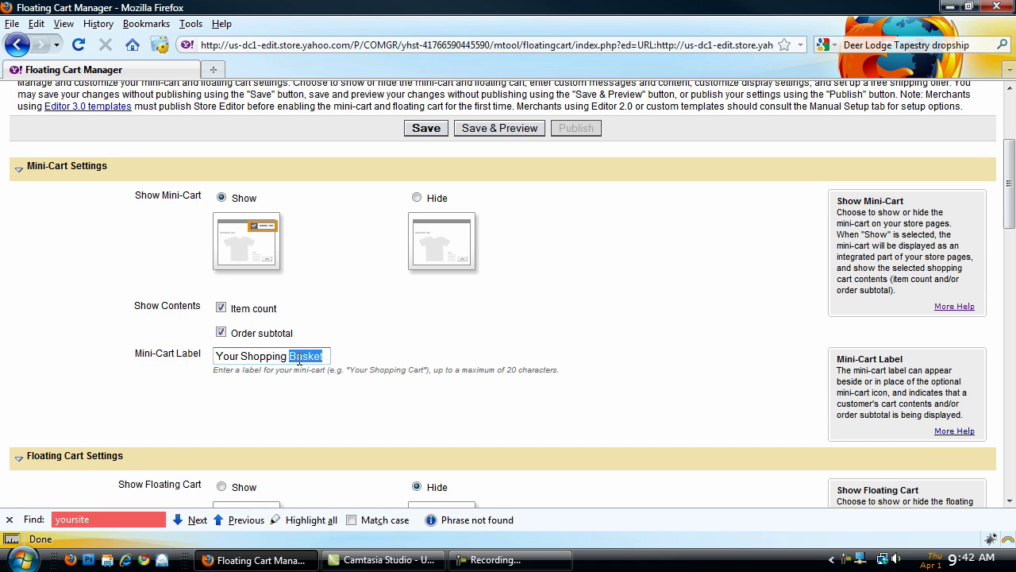
text(Cart)
scroll(397, 378, down, 3)
scroll(397, 379, down, 3)
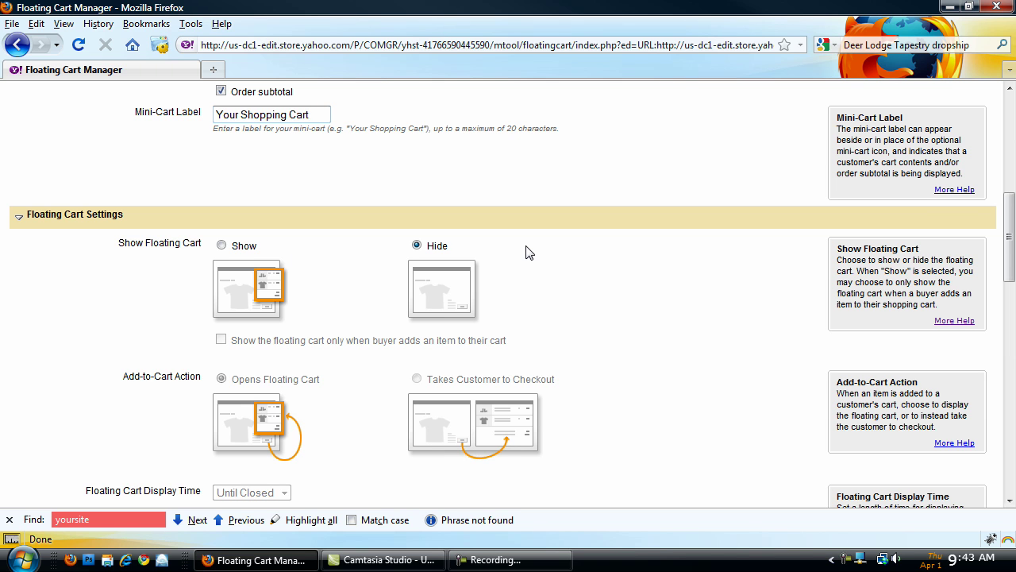
Set the floating cart to Show, appearing only after a buyer adds an item.
click(222, 245)
scroll(353, 294, down, 1)
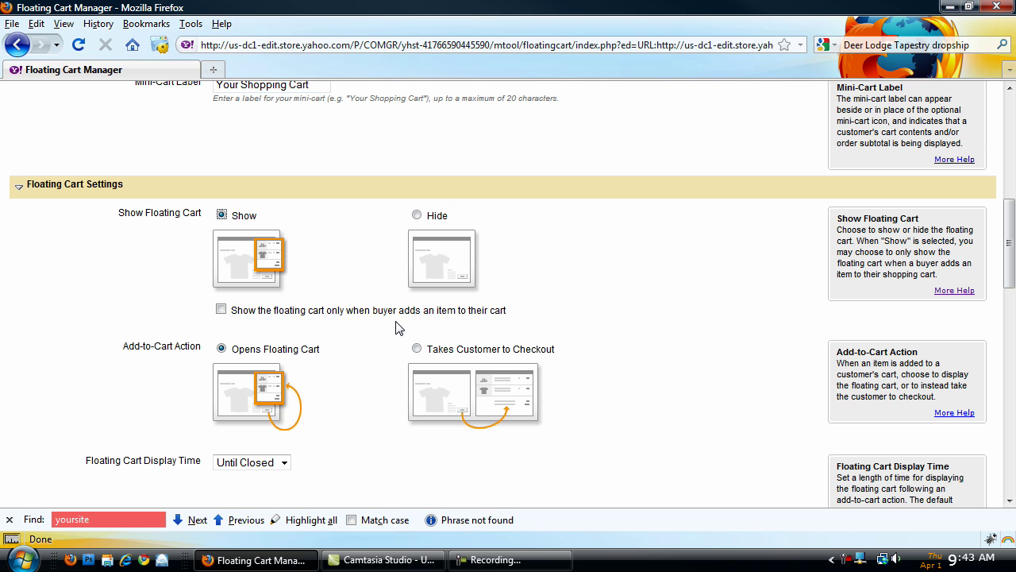
click(221, 311)
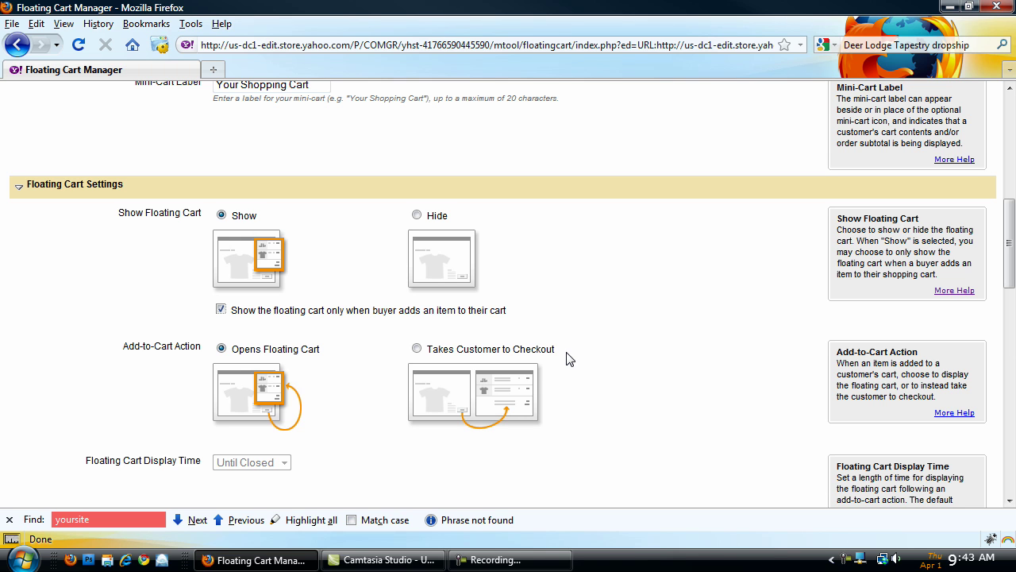
Set the Add-to-Cart Action to 'Takes Customer to Checkout'.
click(417, 348)
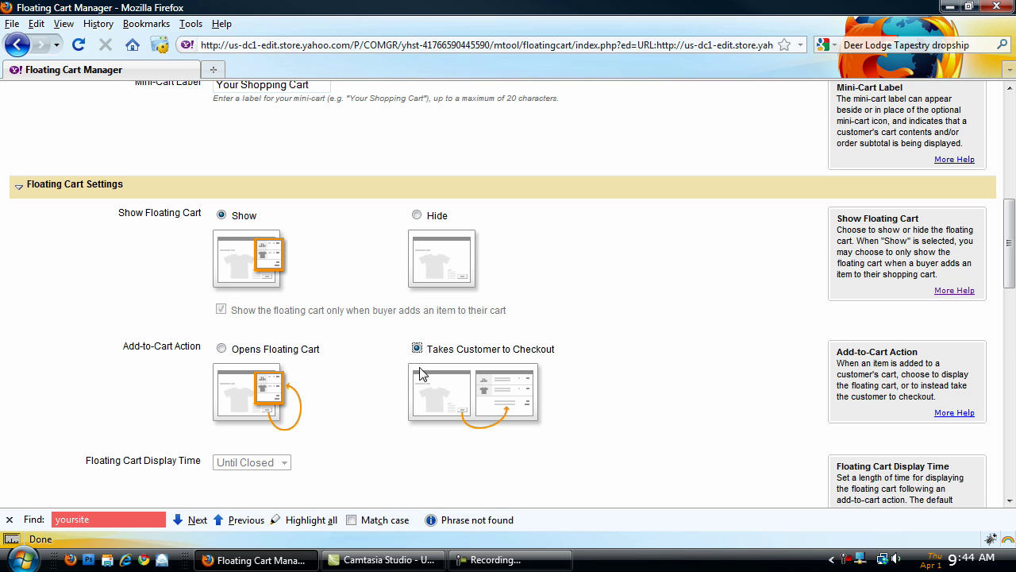
click(223, 350)
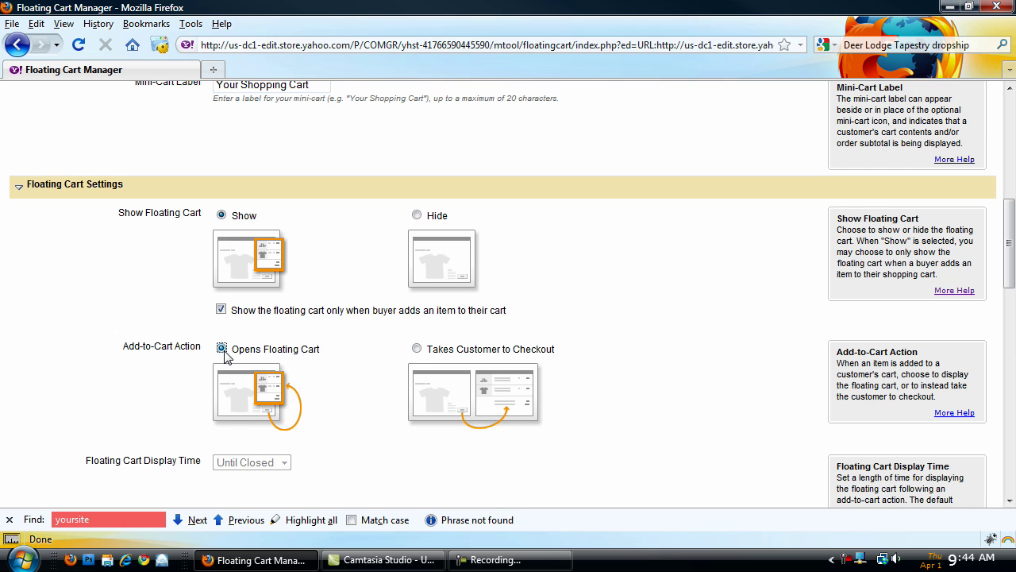
scroll(225, 357, down, 1)
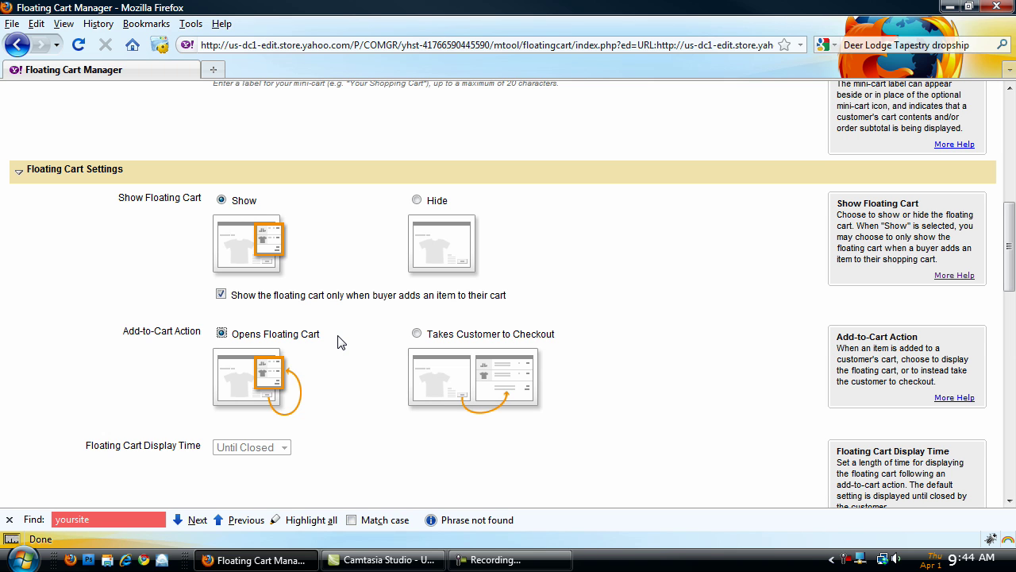
click(417, 335)
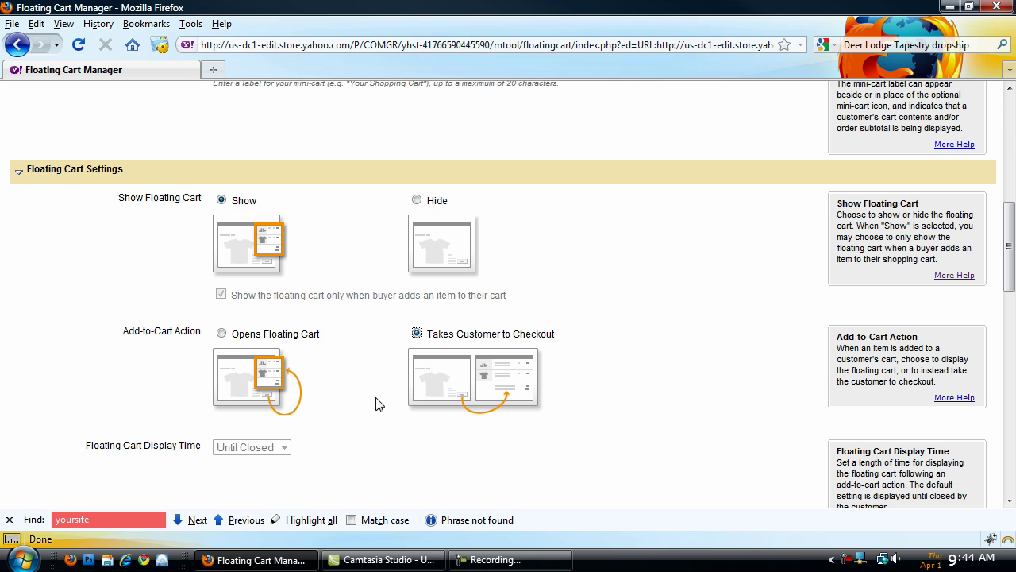
Type 'Use Coupon Code abc for 10% Off Your Order' into the Custom Content Area.
scroll(359, 387, down, 5)
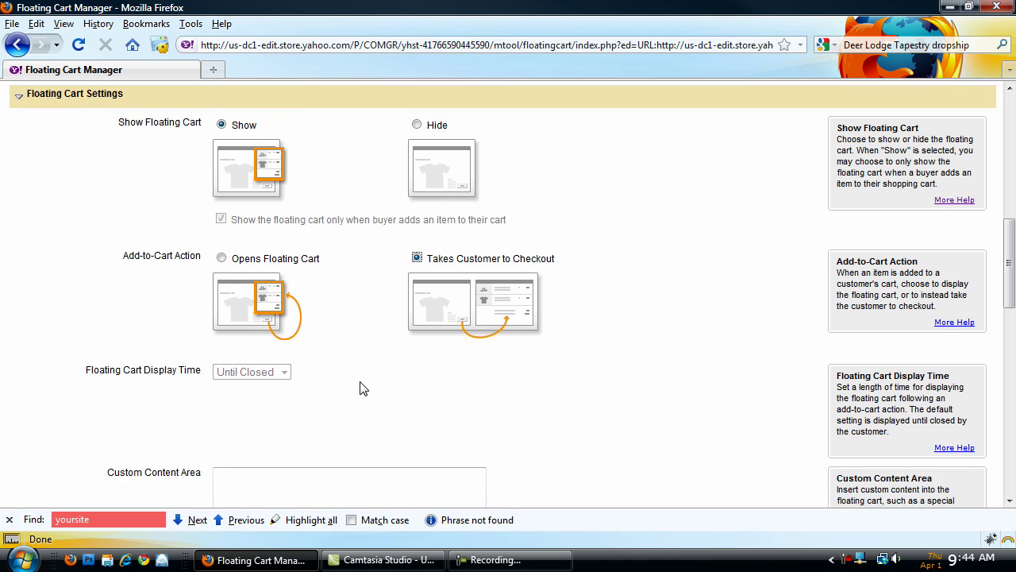
scroll(360, 382, down, 2)
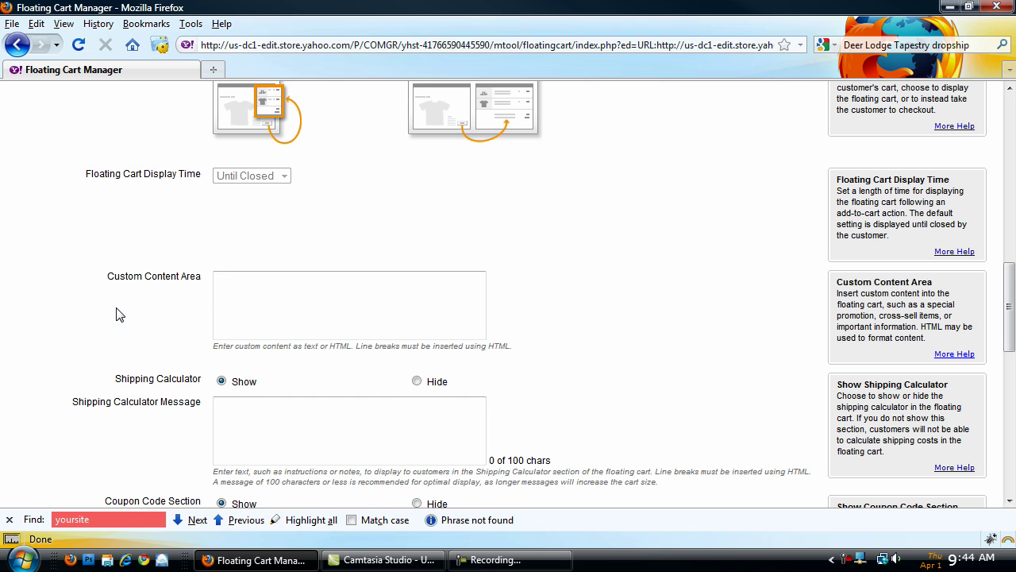
click(299, 287)
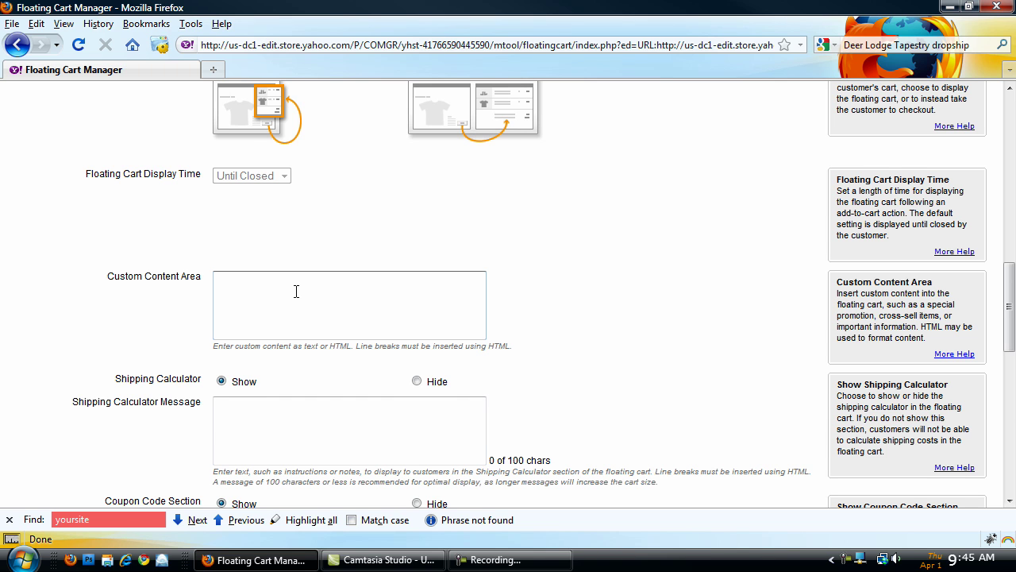
text(Use Coupon Code abc for 10)
text(Offf)
key(BackSpace)
text(Your Order)
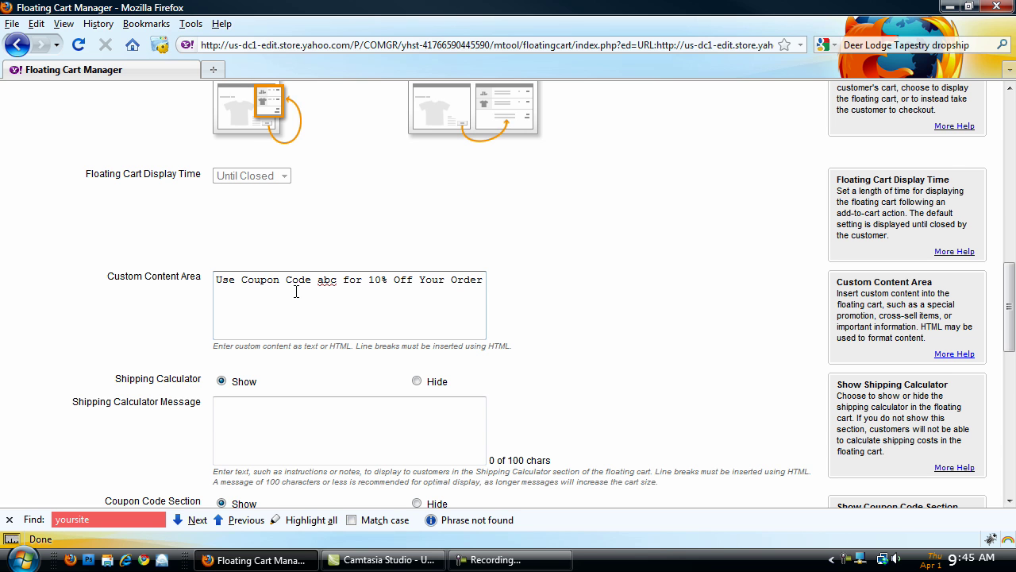
scroll(295, 291, down, 3)
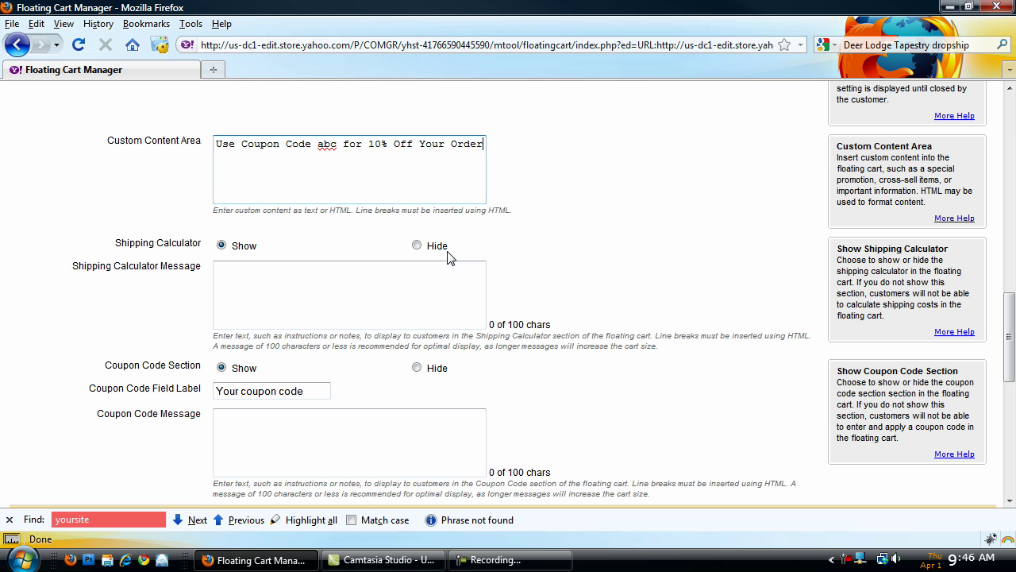
scroll(438, 270, down, 1)
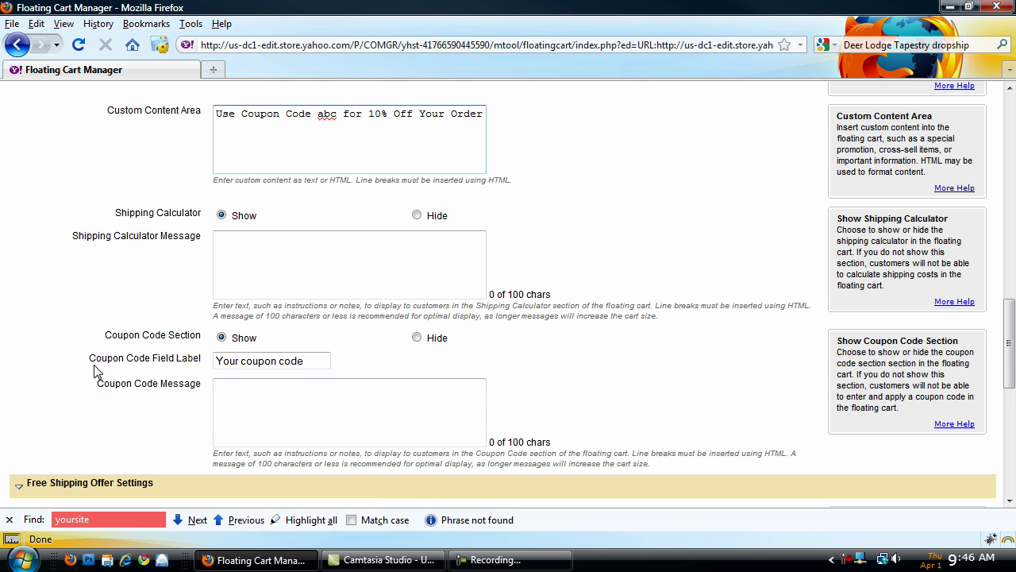
click(267, 390)
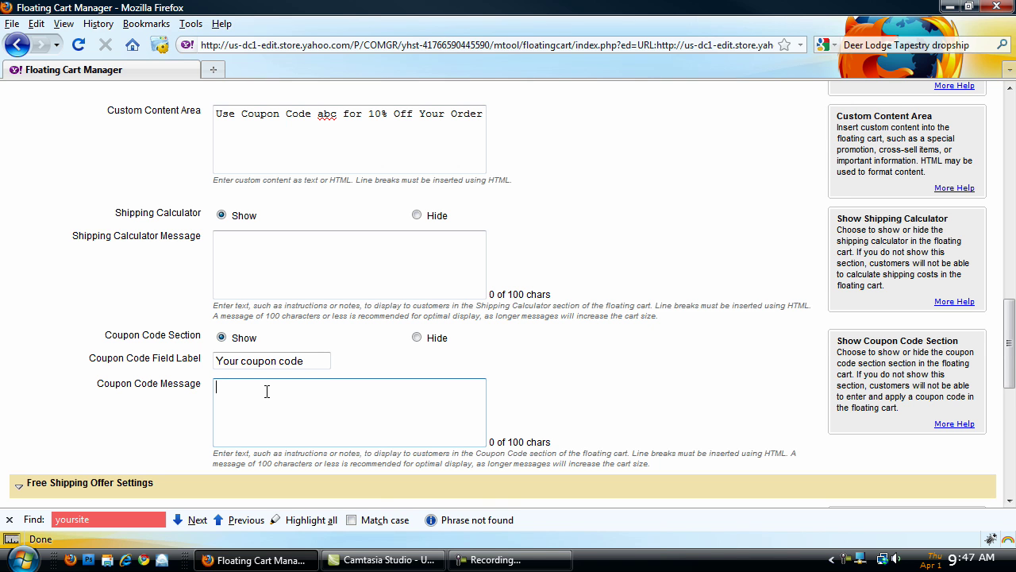
Paste the coupon offer into the coupon code message and add the line 'See all current offers'.
click(267, 390)
click(481, 113)
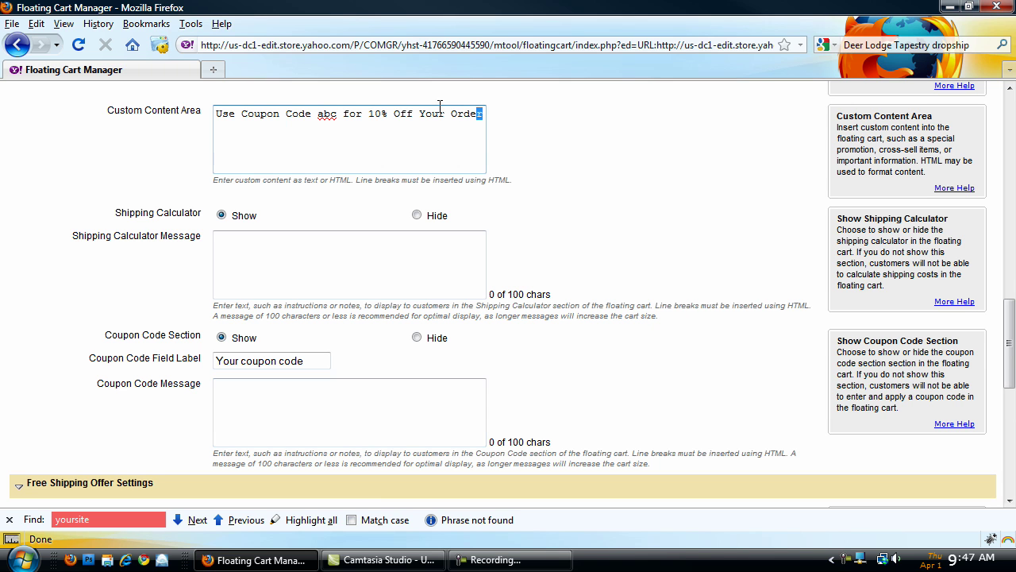
drag(481, 113, 208, 112)
key(ctrl+c)
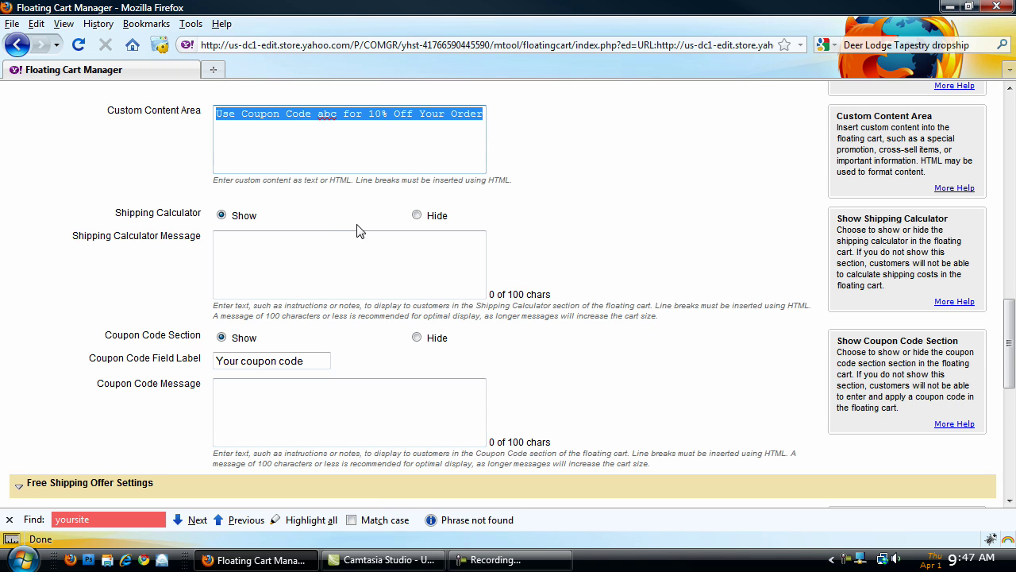
click(314, 400)
key(ctrl+v)
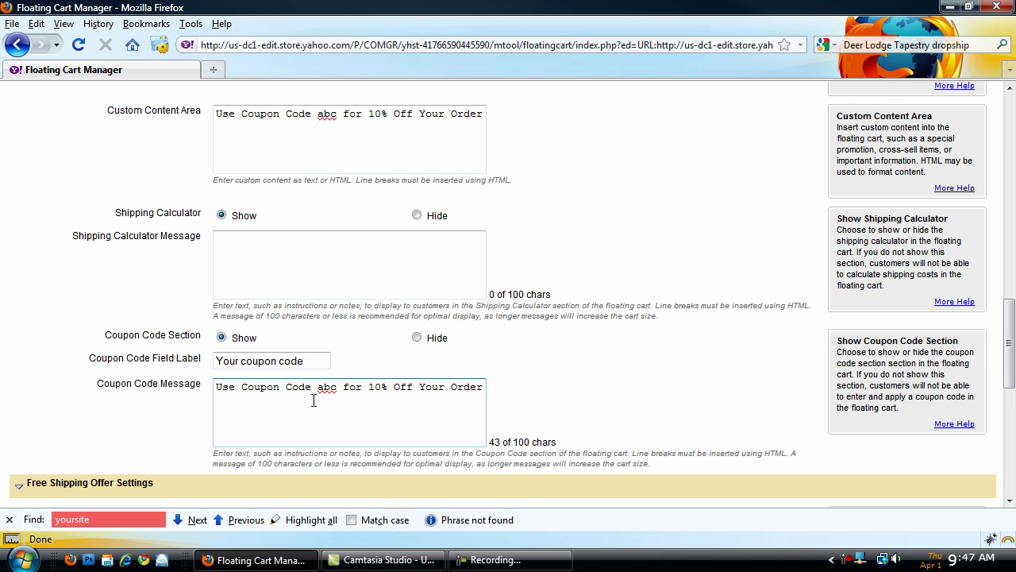
text(See all current offers)
Link that line to 1choice4frogs.com/currentoffers.html and delete the old coupon sentence.
key(Home)
text(<a href)
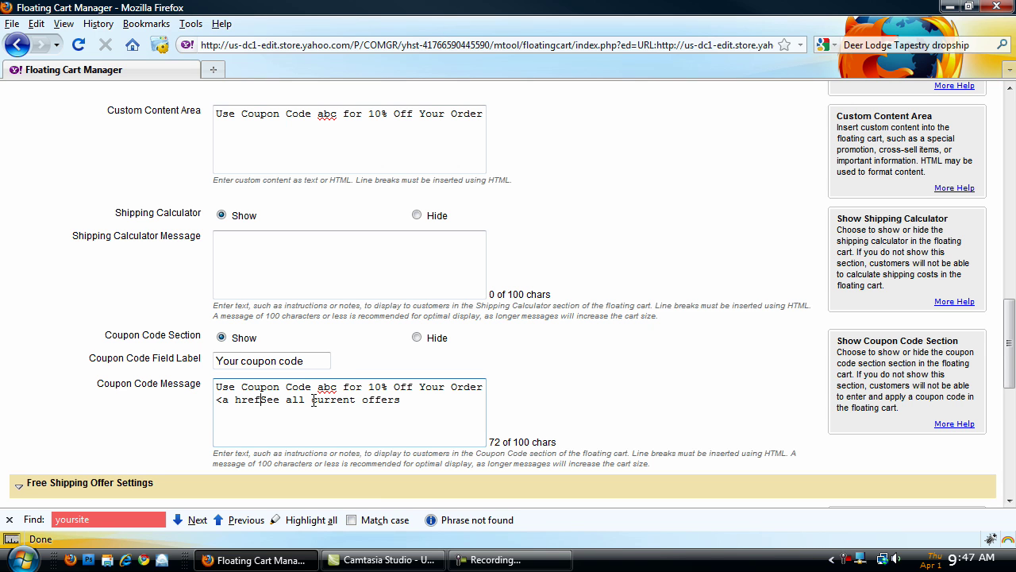
text(="ht)
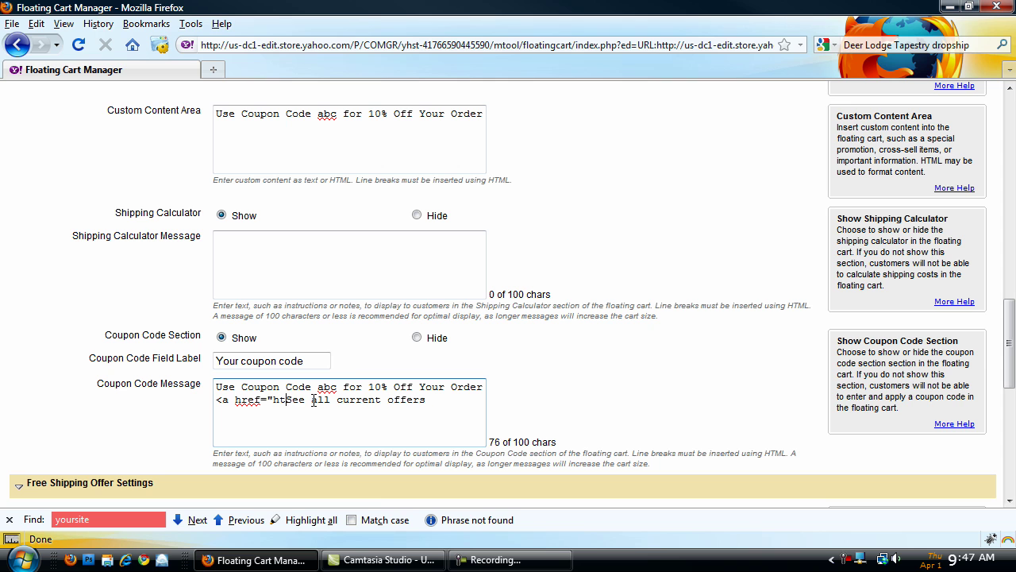
text(tp://)
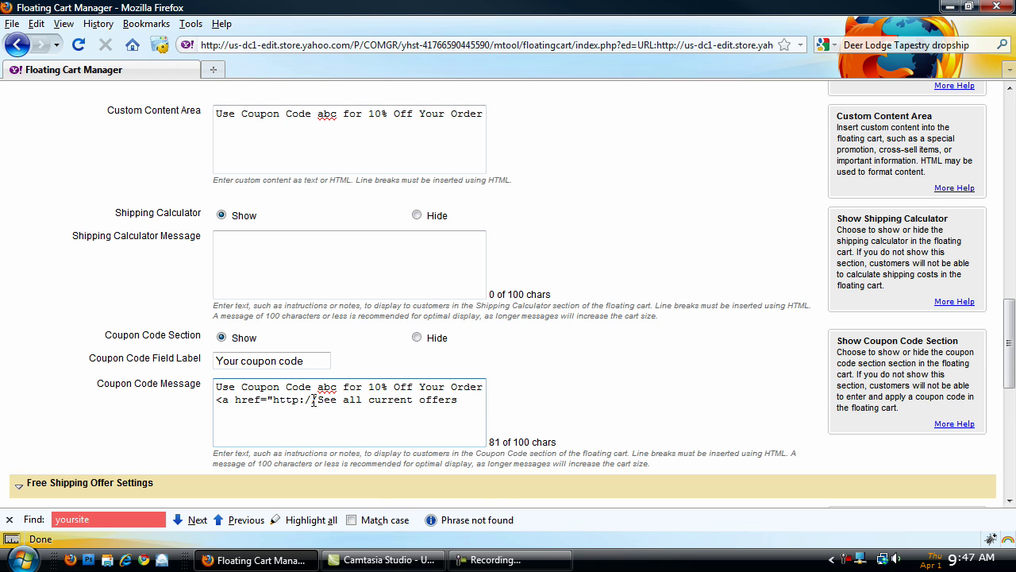
text(www.1)
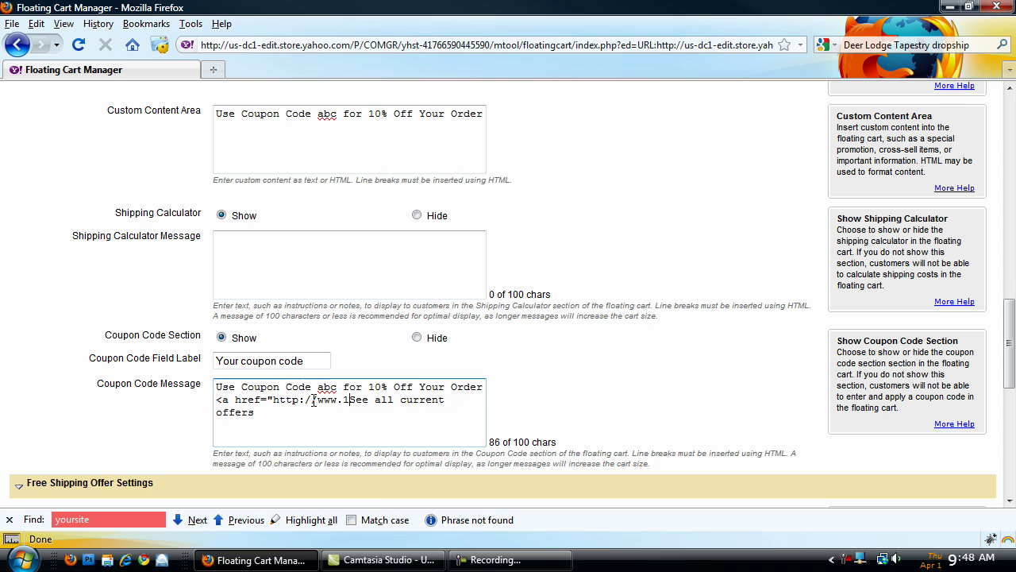
text(choice4yo)
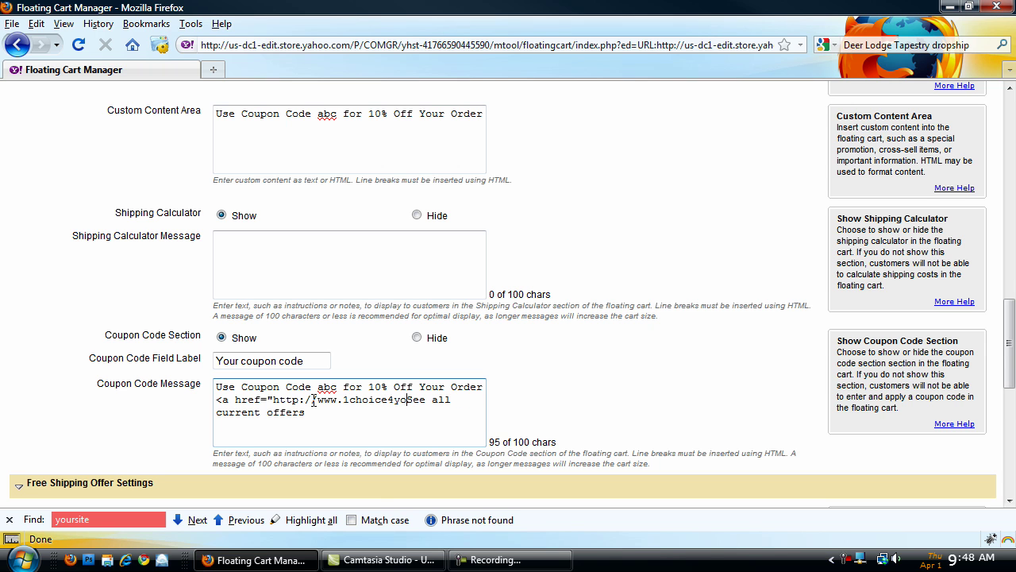
key(BackSpace)
key(BackSpace)
text(frogs.com/current)
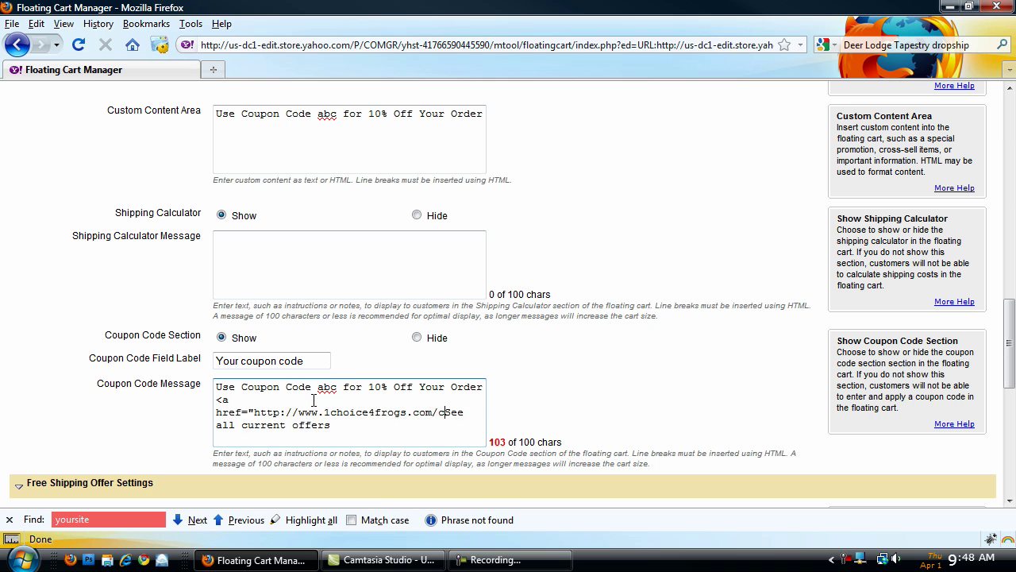
text(offers)
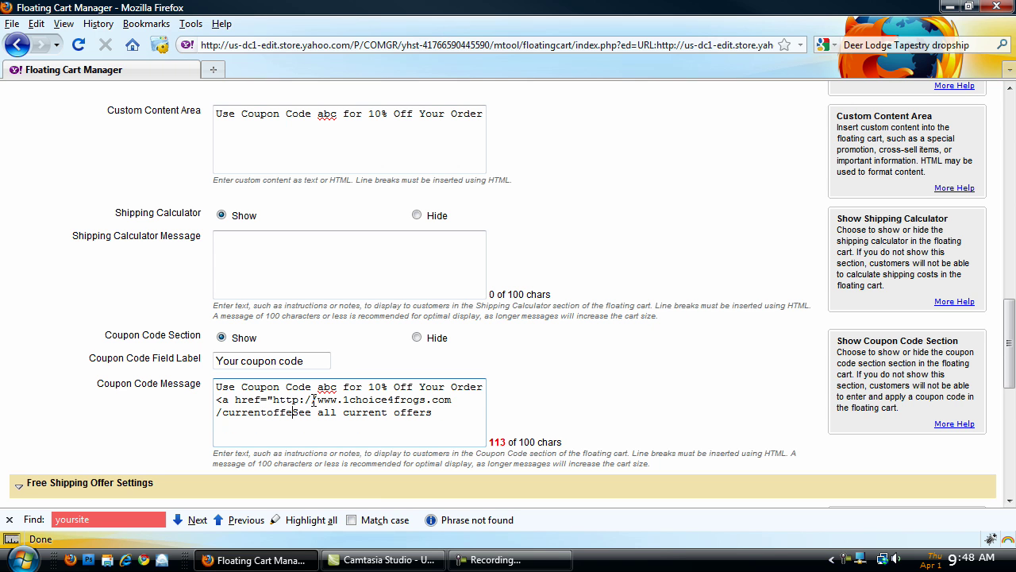
text(.html)
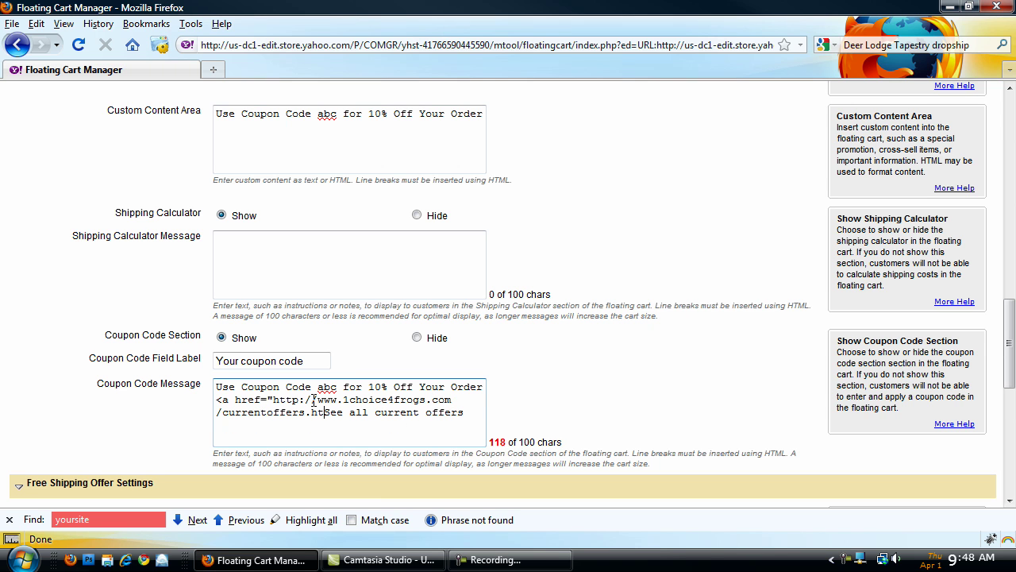
text(">)
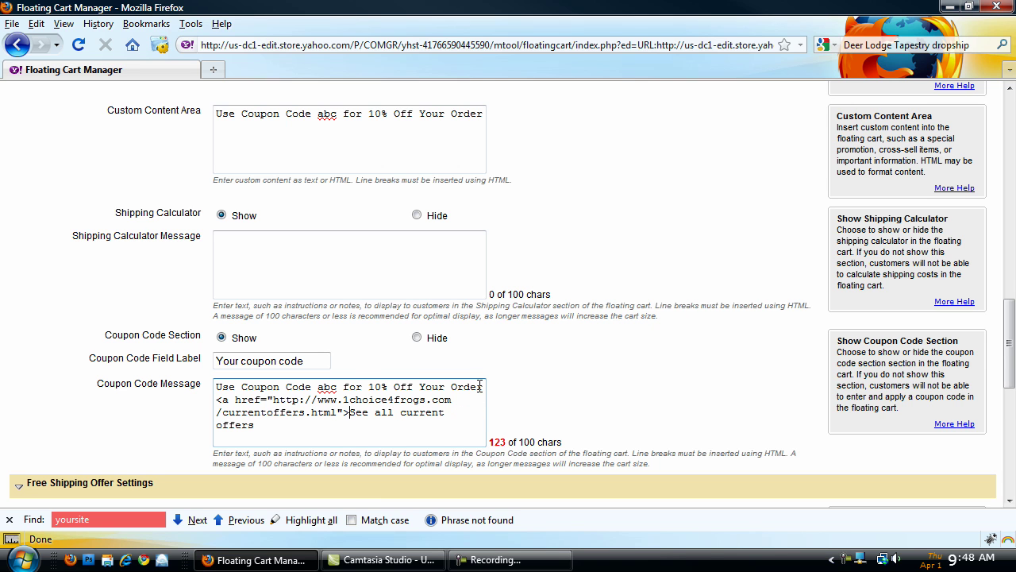
drag(483, 386, 188, 356)
key(Delete)
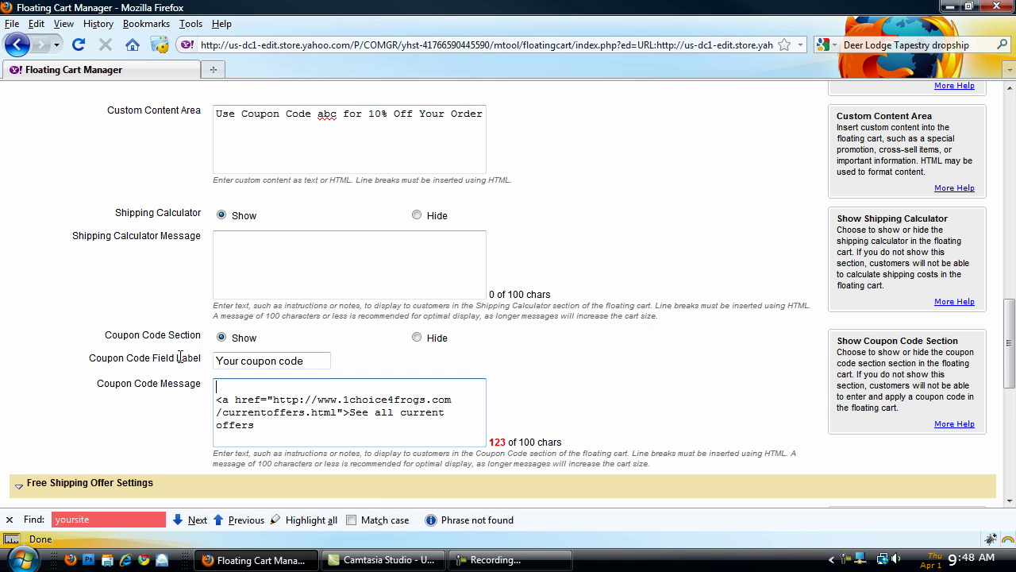
key(Delete)
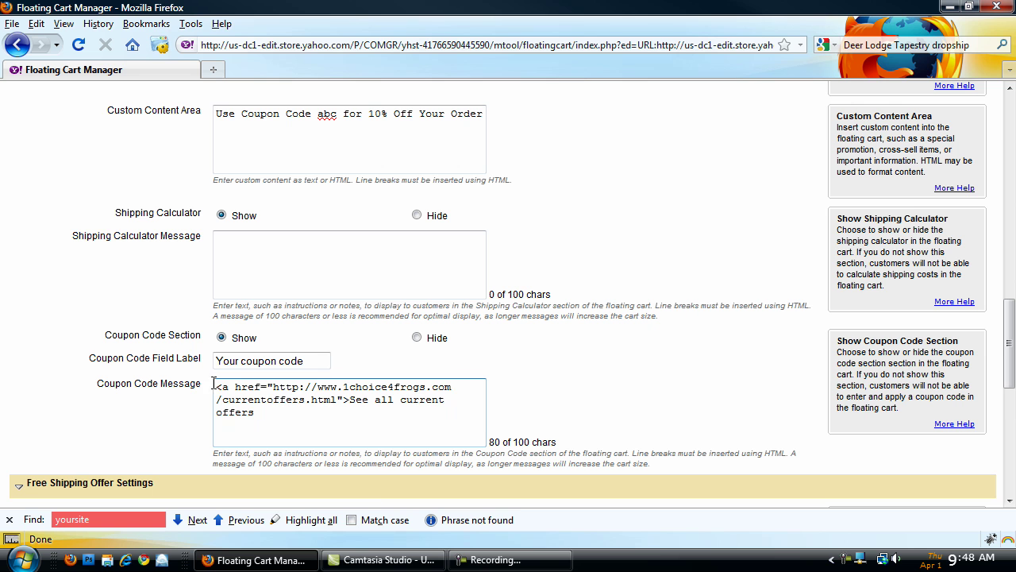
click(269, 410)
Close the offers link with </a>, then enable free shipping using Ground (5-7 days).
text(</a>)
scroll(362, 410, down, 3)
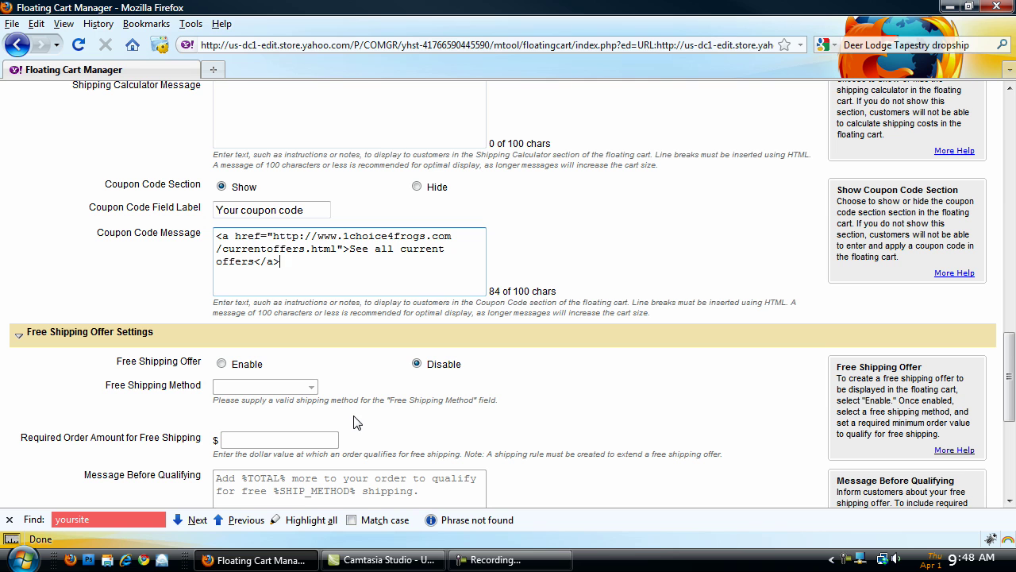
click(221, 364)
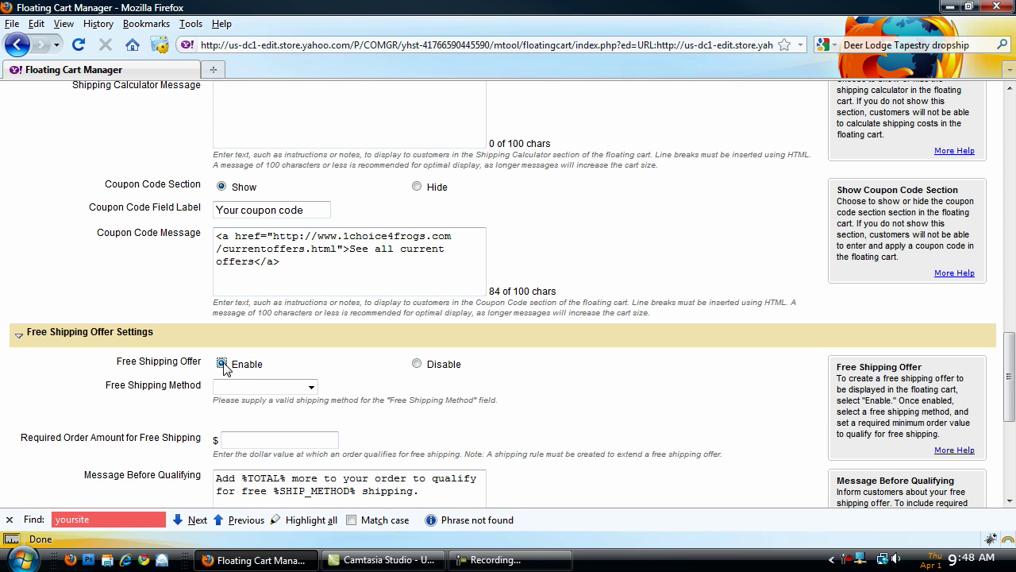
click(306, 387)
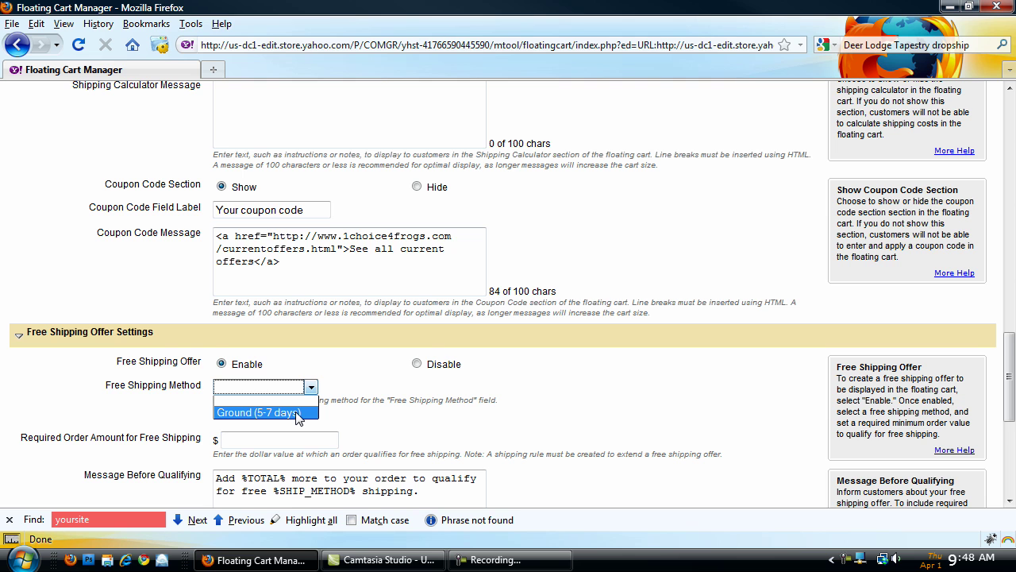
click(297, 412)
Set the free shipping Required Order Amount to 100.
scroll(295, 412, down, 2)
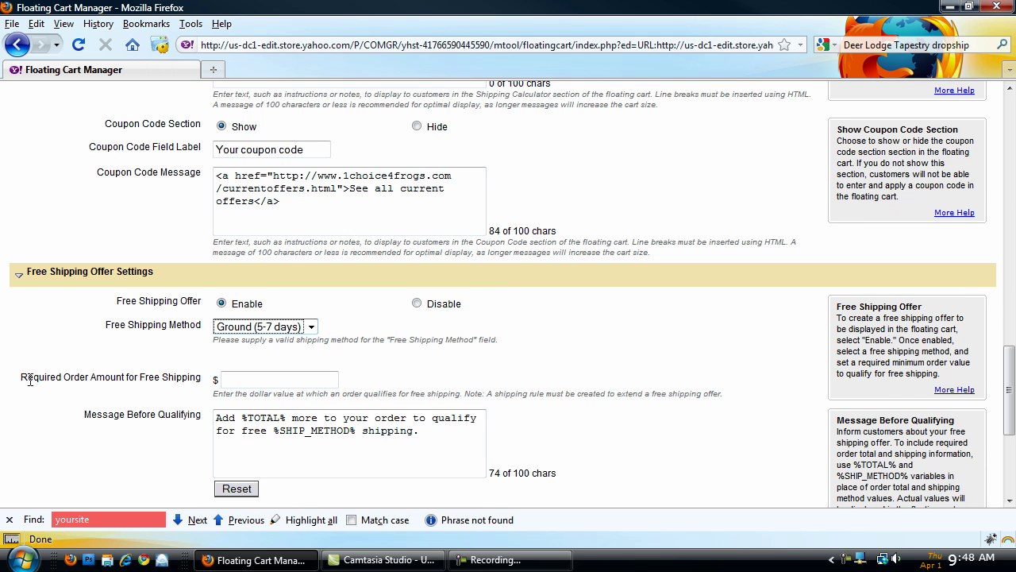
click(261, 378)
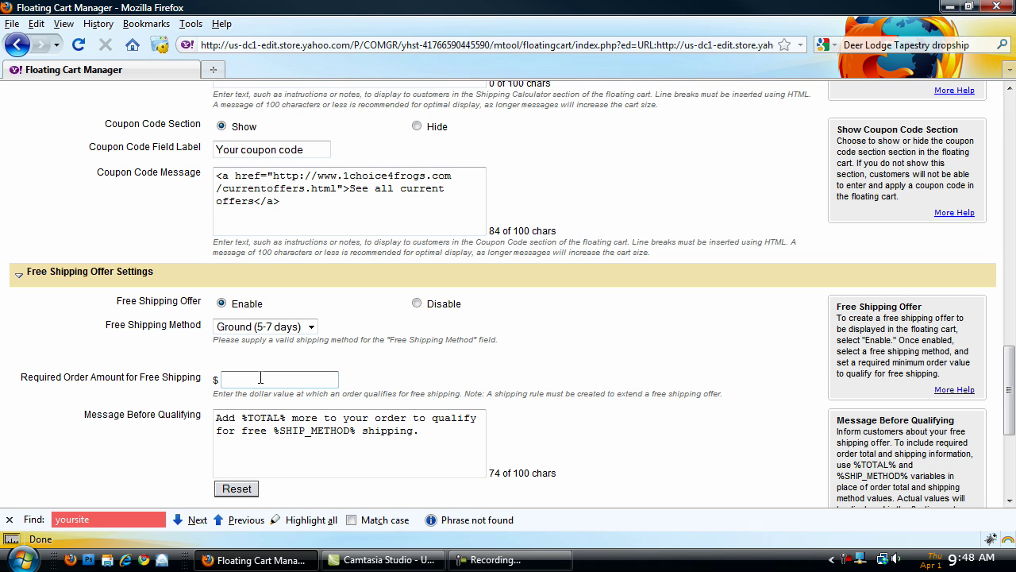
click(260, 378)
text(100)
scroll(260, 379, down, 1)
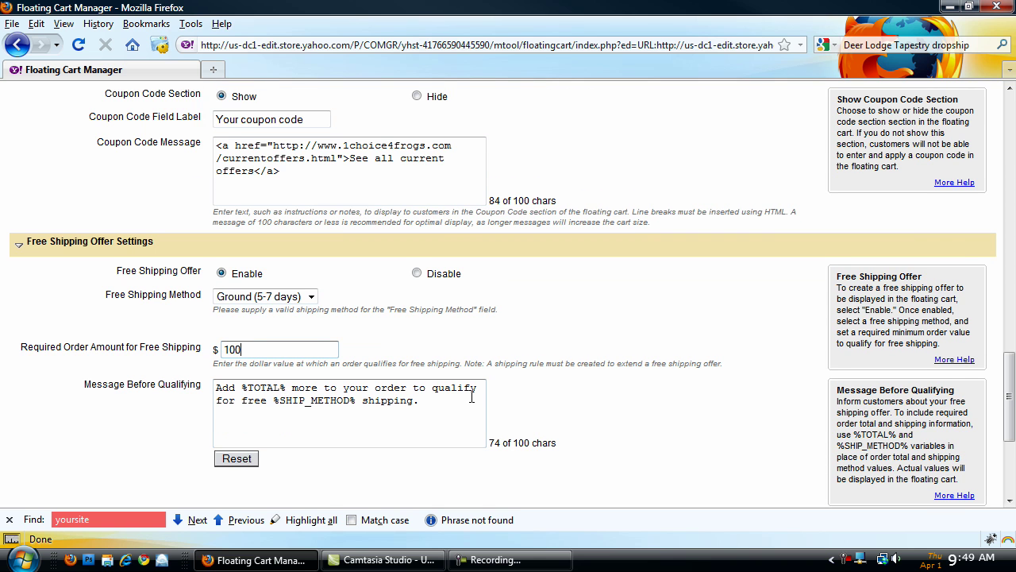
scroll(473, 395, down, 1)
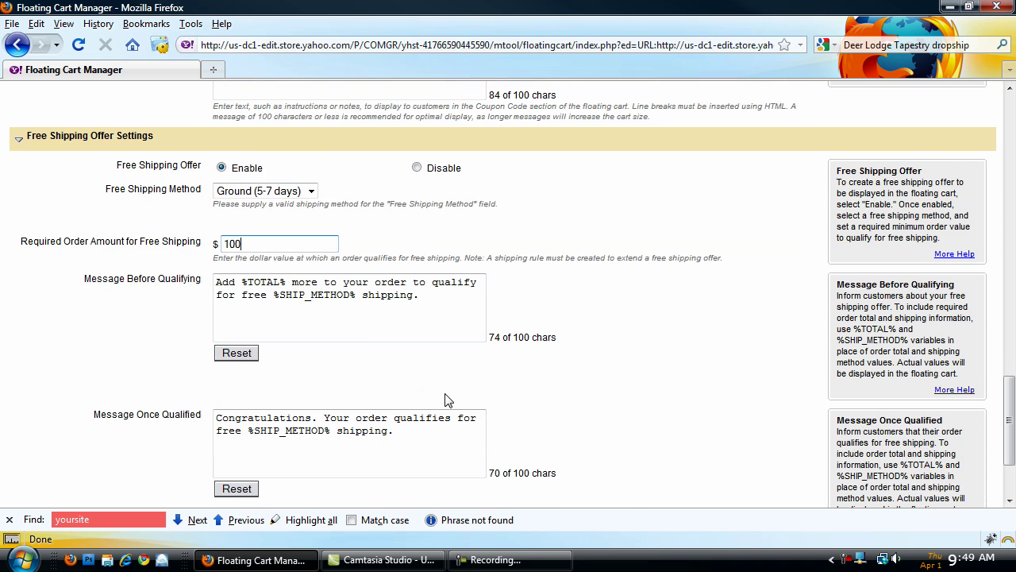
scroll(445, 397, down, 3)
scroll(398, 432, down, 1)
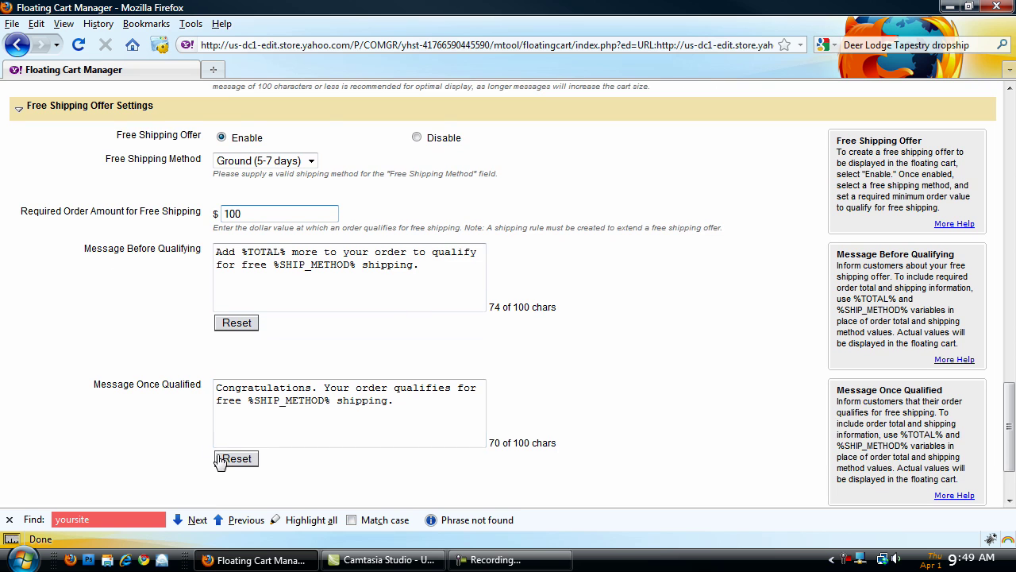
scroll(392, 397, down, 3)
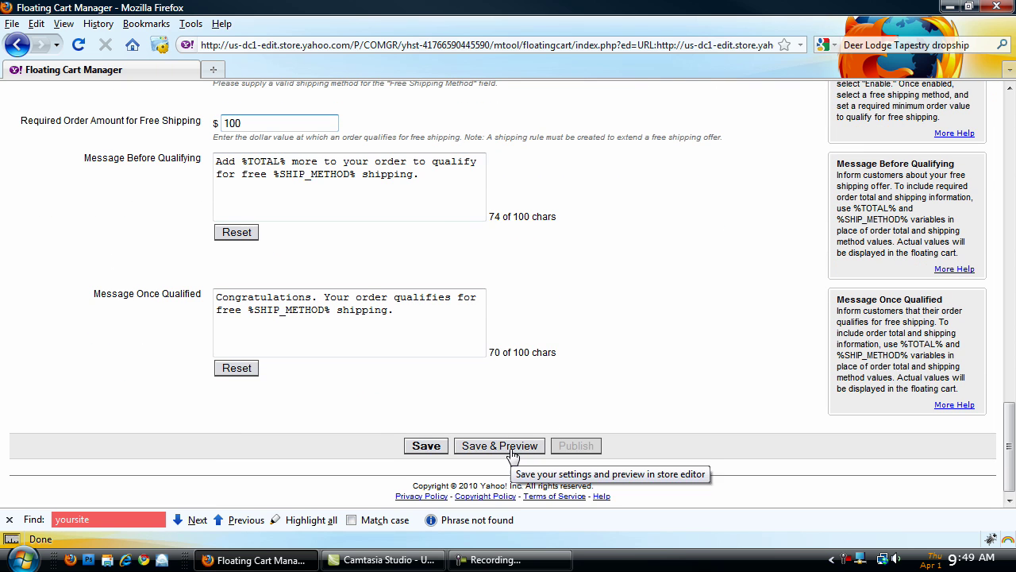
Save and preview the settings, then open 'Your Shopping Cart' on the storefront.
click(490, 446)
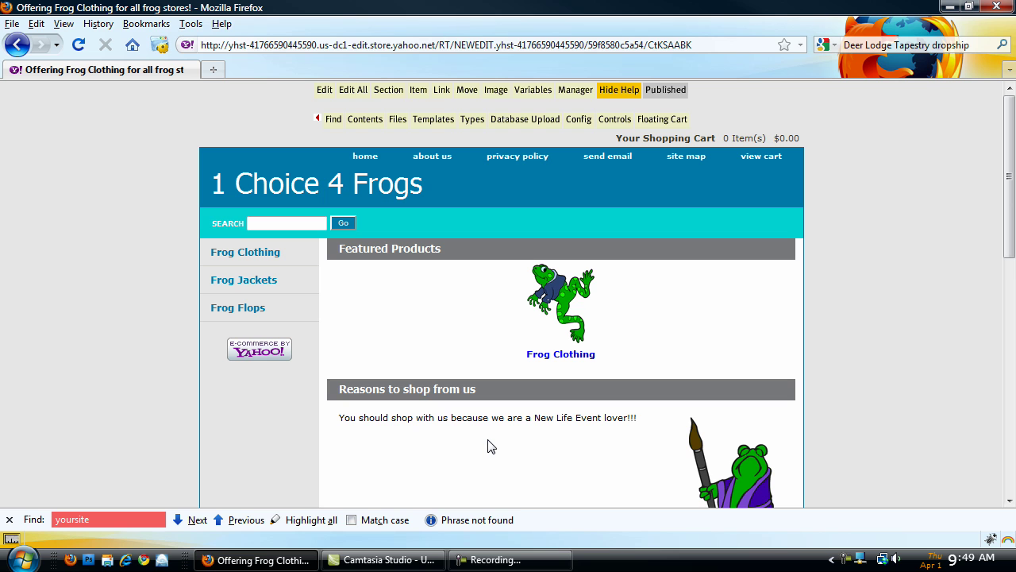
click(658, 141)
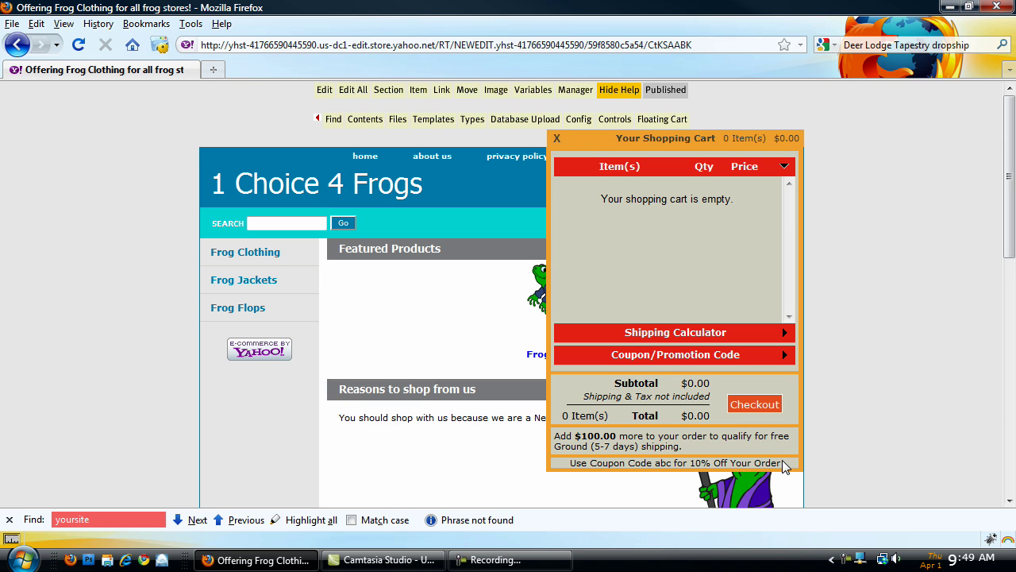
Expand the cart's Coupon/Promotion Code section and highlight the 10% off coupon message.
click(672, 356)
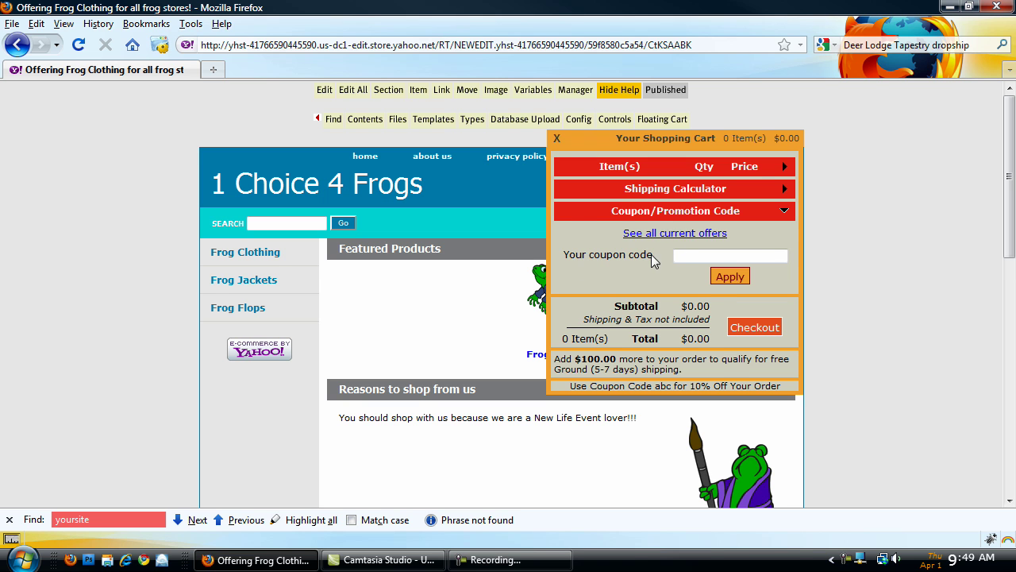
click(675, 188)
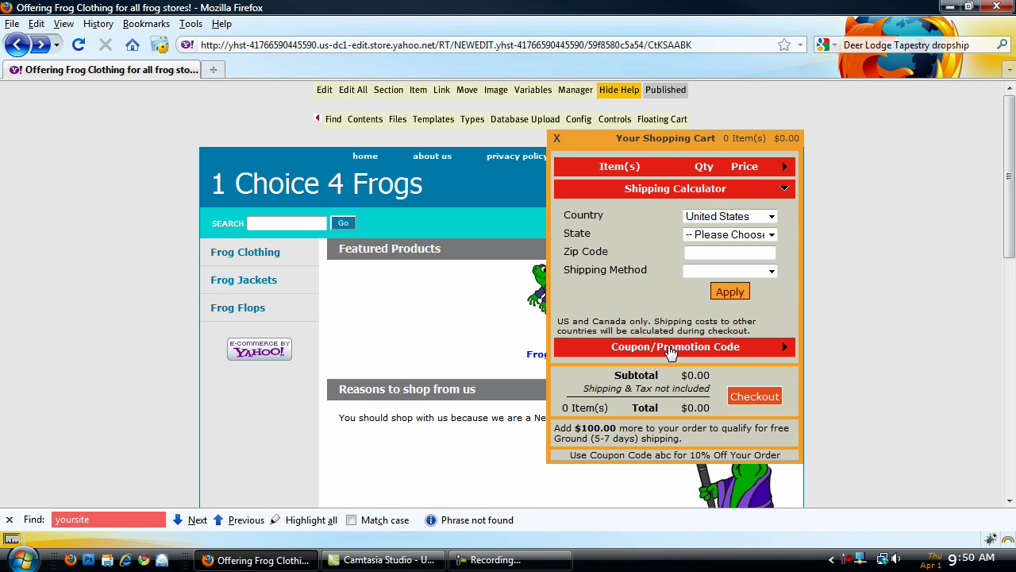
click(673, 347)
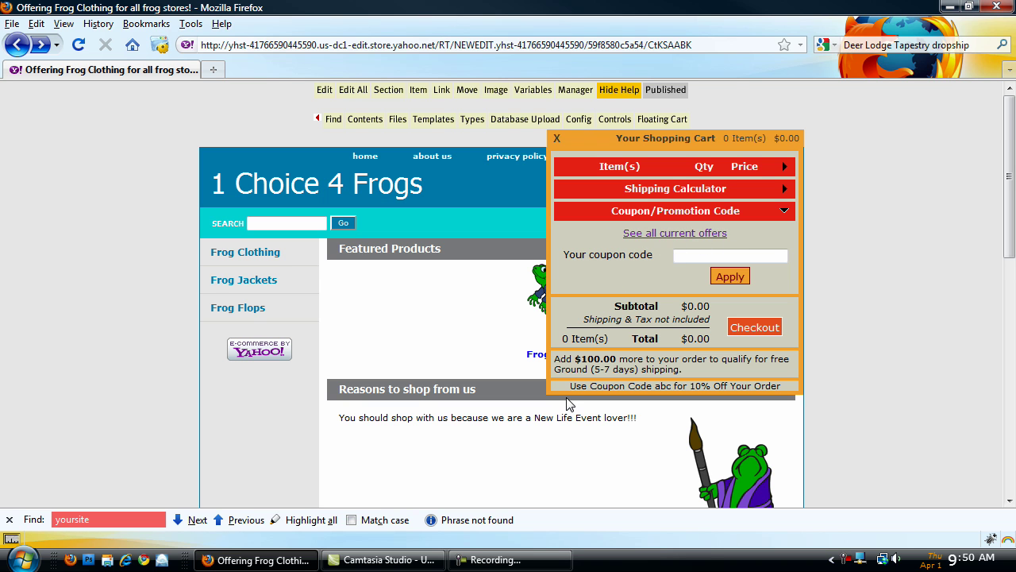
drag(568, 385, 794, 402)
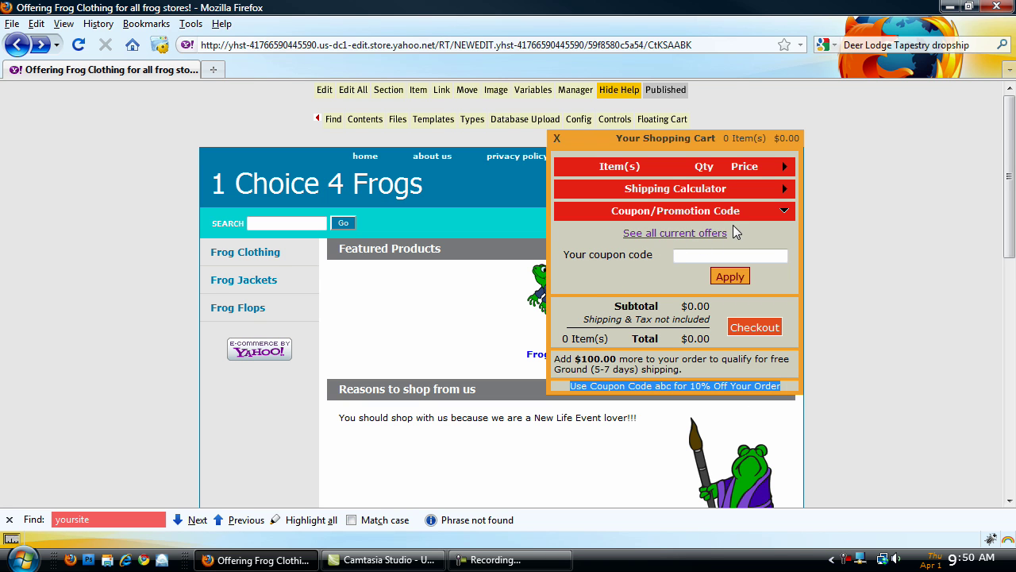